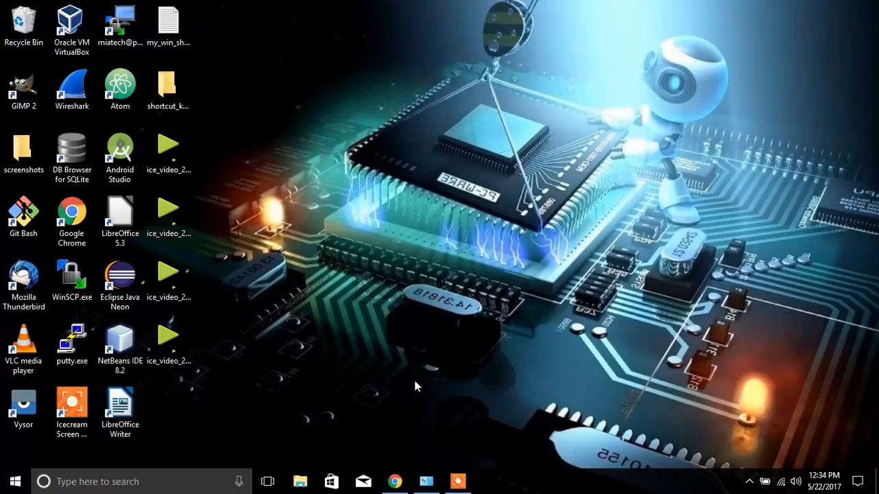
# - Review the printer's network configuration page and Canon's MG3500 series driver downloads in Chrome
pyautogui.click(395, 482)
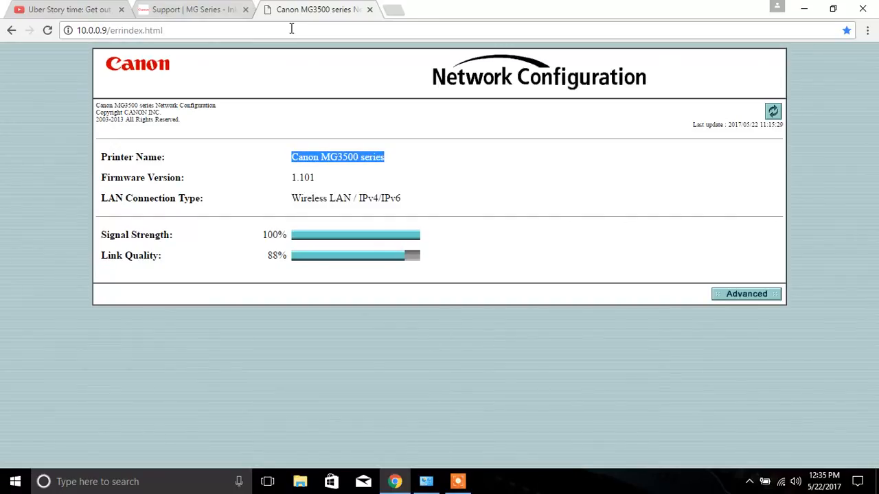
pyautogui.click(186, 8)
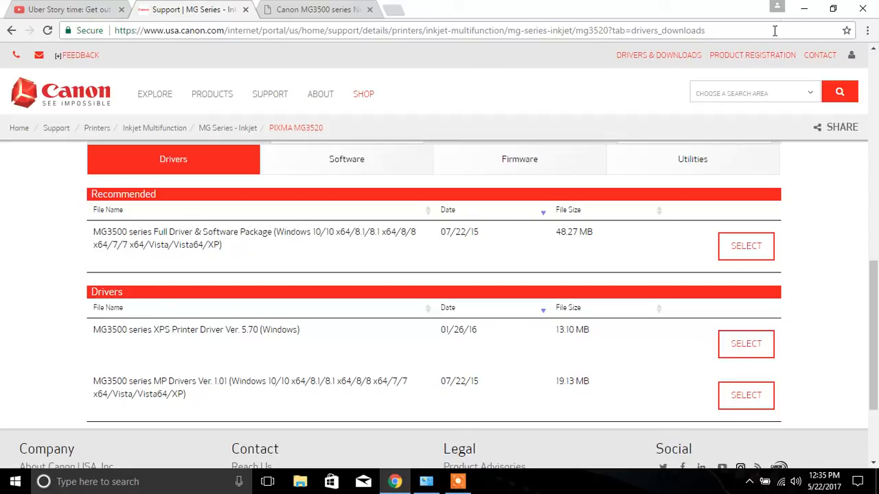
pyautogui.click(804, 8)
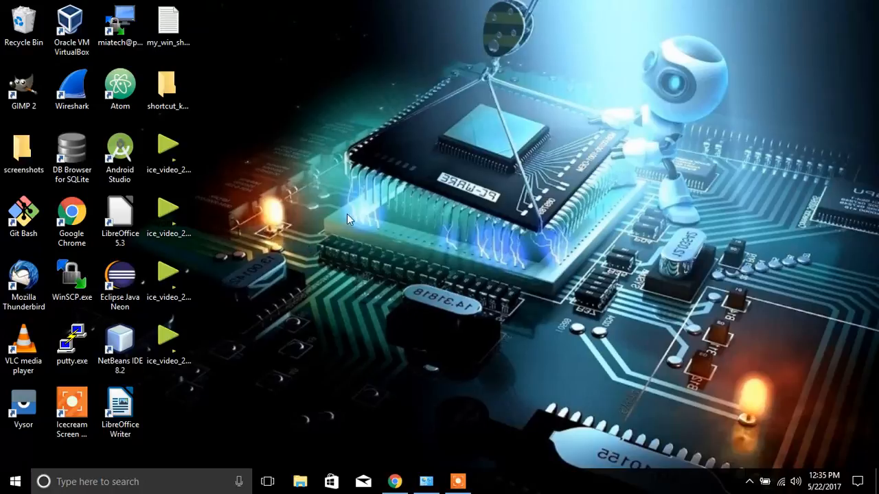
# - Open the Printers & scanners settings in Windows and start adding a printer that isn't listed
pyautogui.click(15, 482)
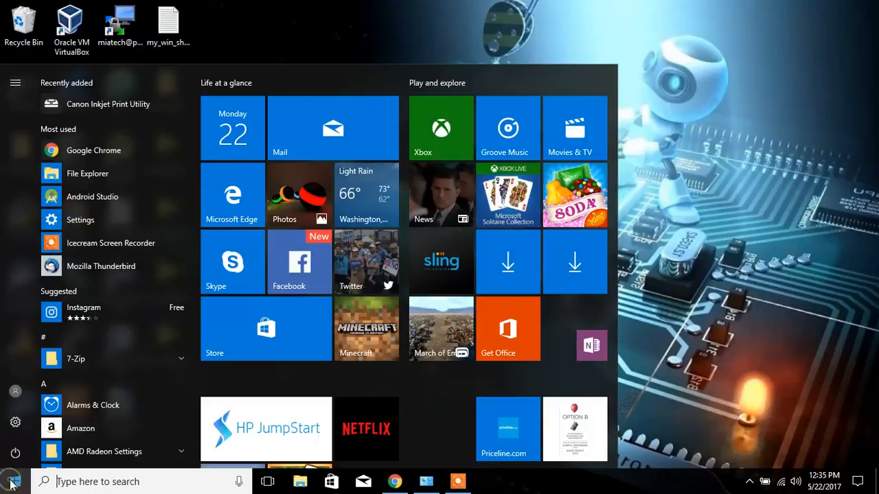
pyautogui.click(15, 423)
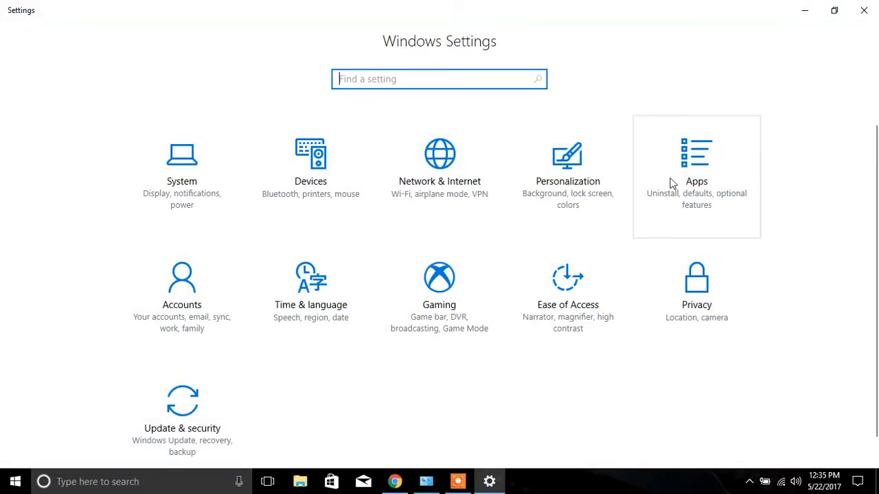
pyautogui.click(307, 168)
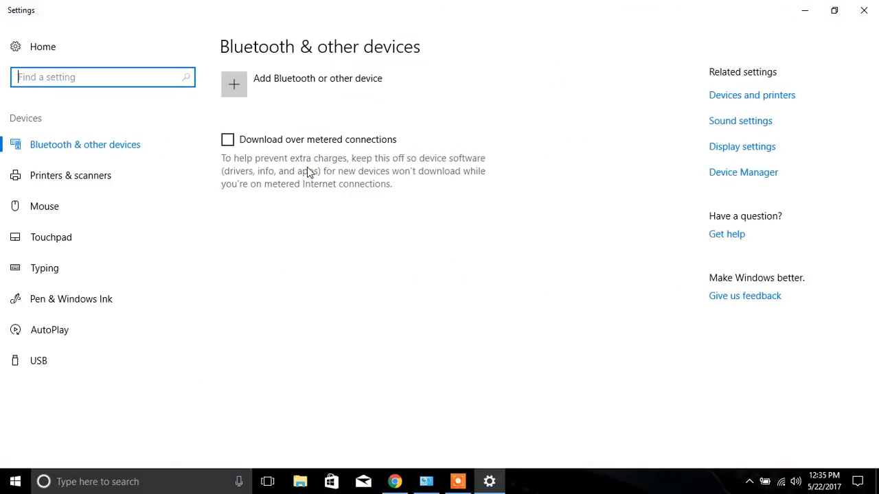
pyautogui.click(59, 177)
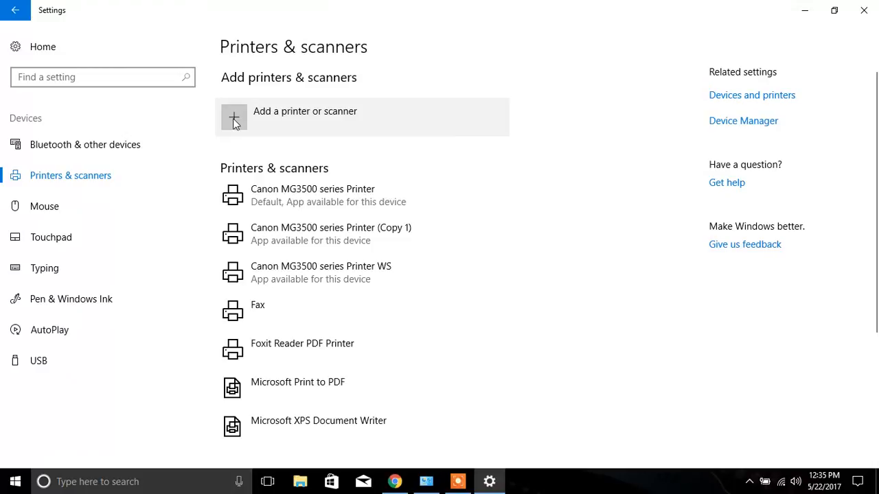
pyautogui.click(233, 118)
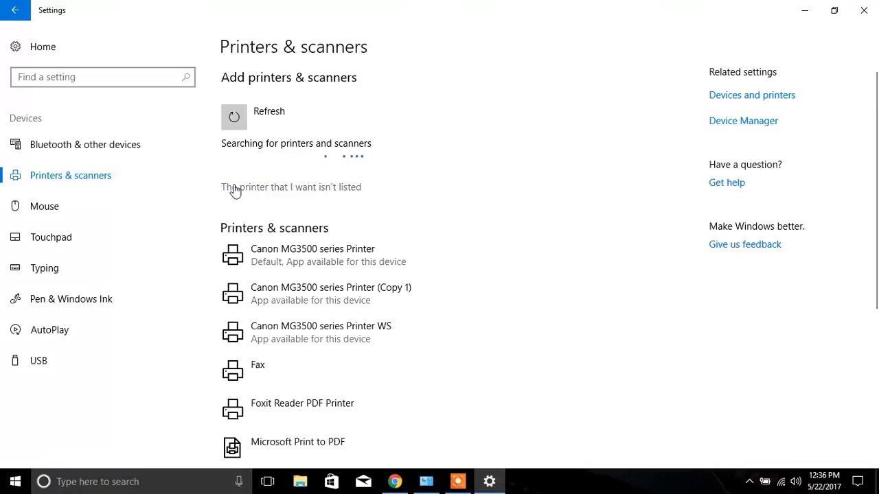
pyautogui.click(297, 192)
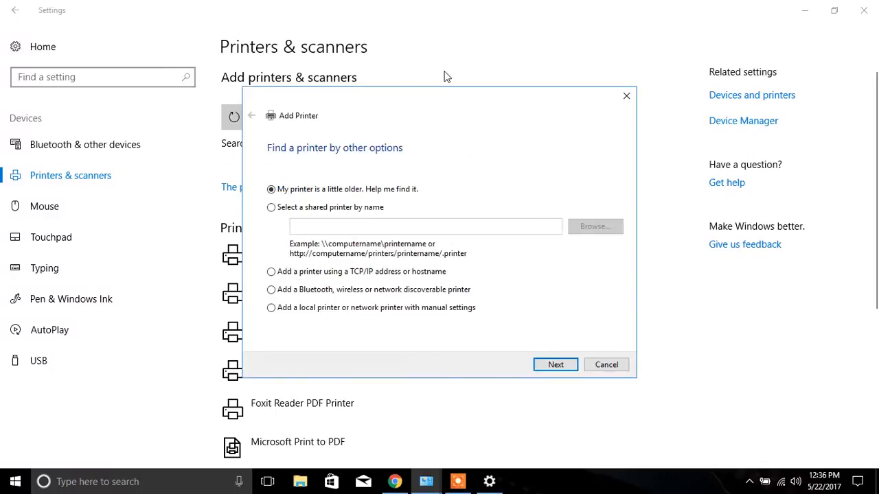
# - Choose to add a local or network printer with manual settings and create a new Standard TCP/IP Port for it
pyautogui.moveTo(440, 101); pyautogui.dragTo(431, 57)
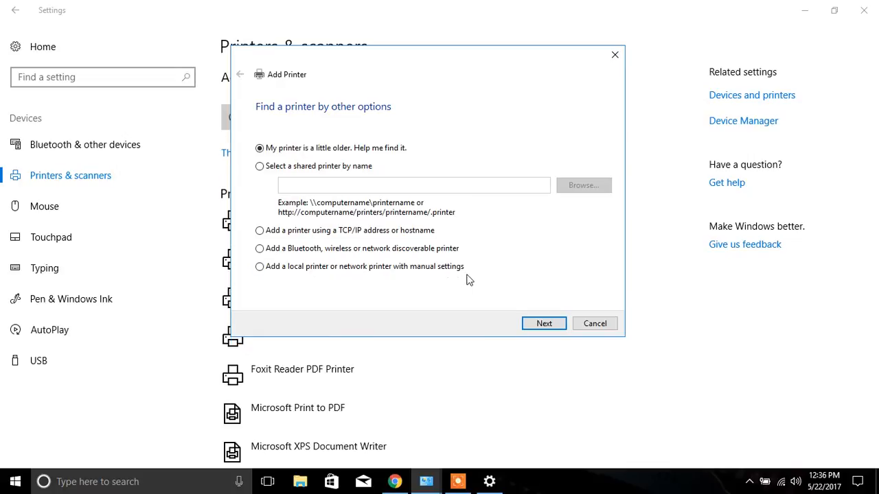
pyautogui.click(261, 267)
pyautogui.click(547, 324)
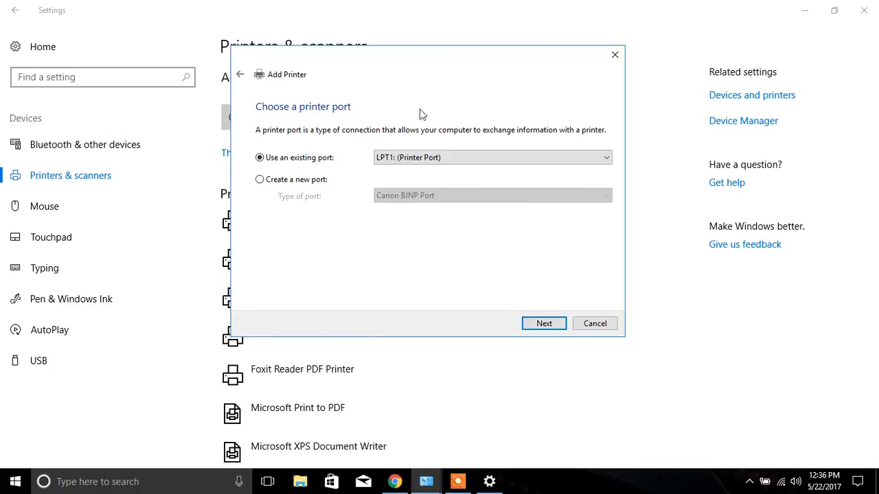
pyautogui.click(261, 180)
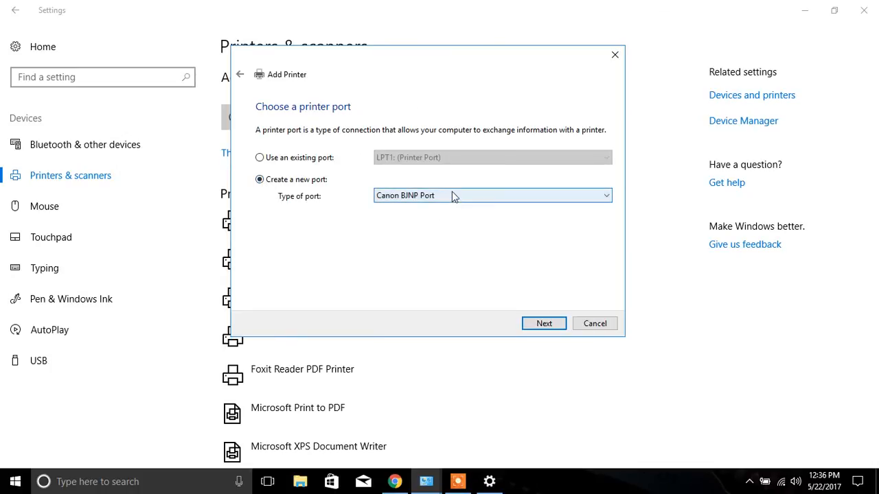
pyautogui.click(504, 197)
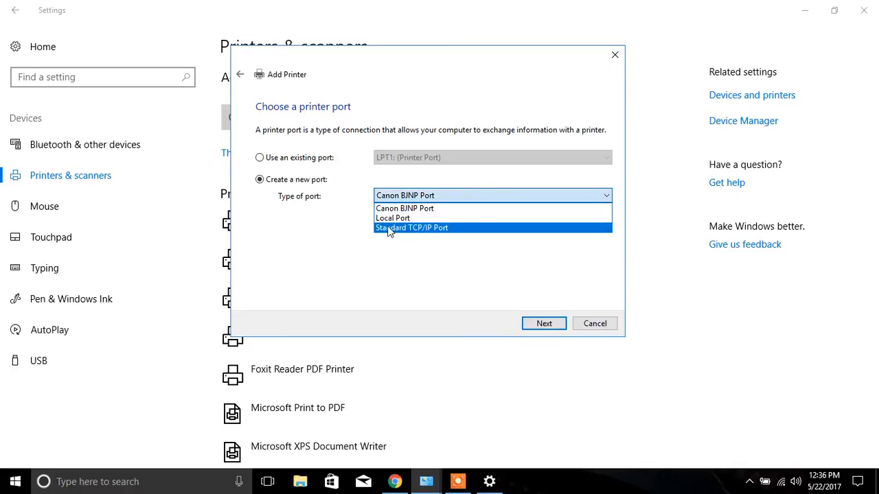
pyautogui.click(450, 228)
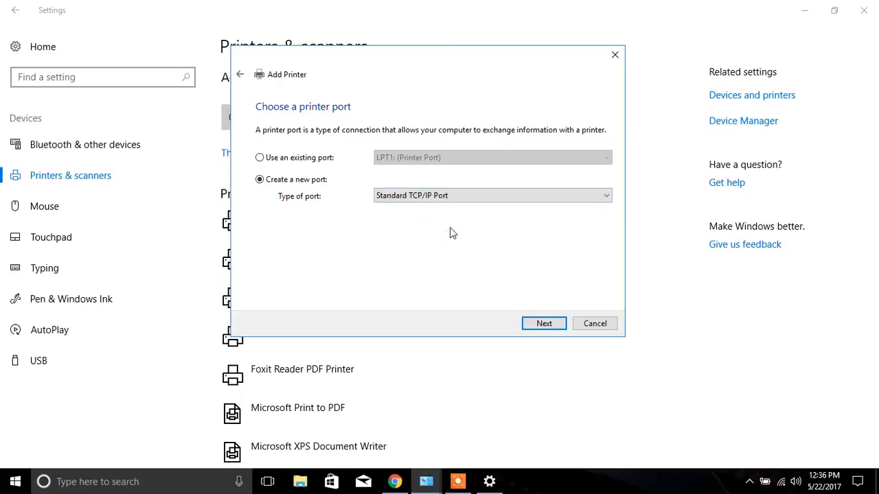
pyautogui.click(544, 324)
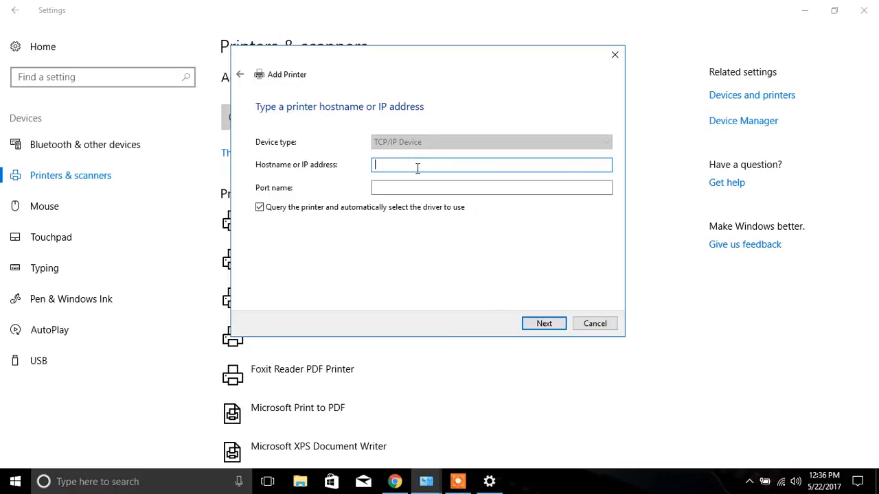
# - Check the printer's address on its configuration page in Chrome and submit 10.0.0.9 as the port's IP address
pyautogui.click(395, 482)
pyautogui.click(297, 6)
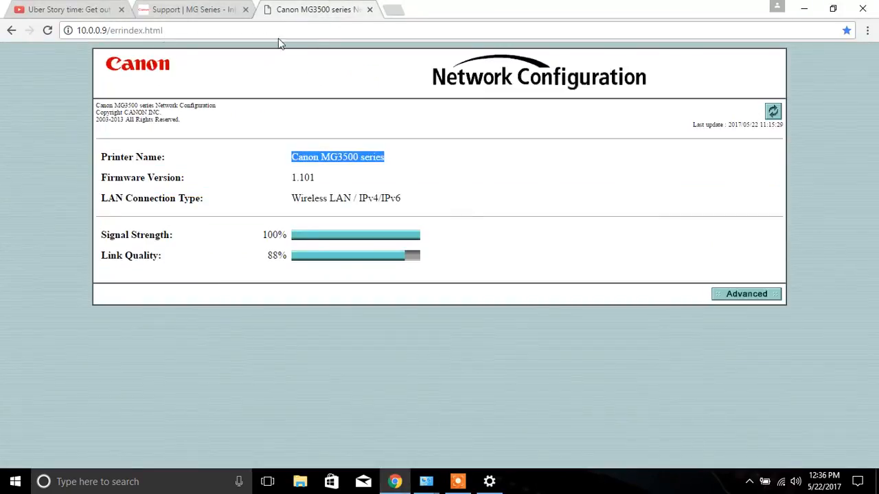
pyautogui.click(807, 8)
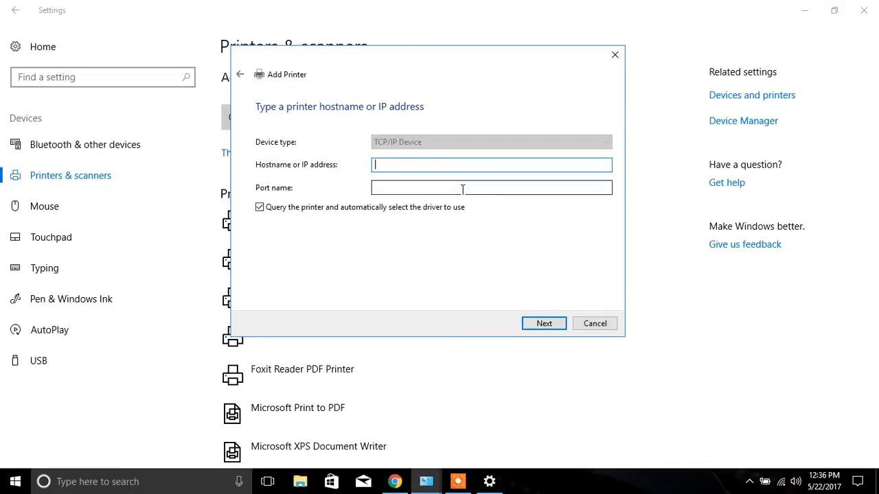
pyautogui.write('10')
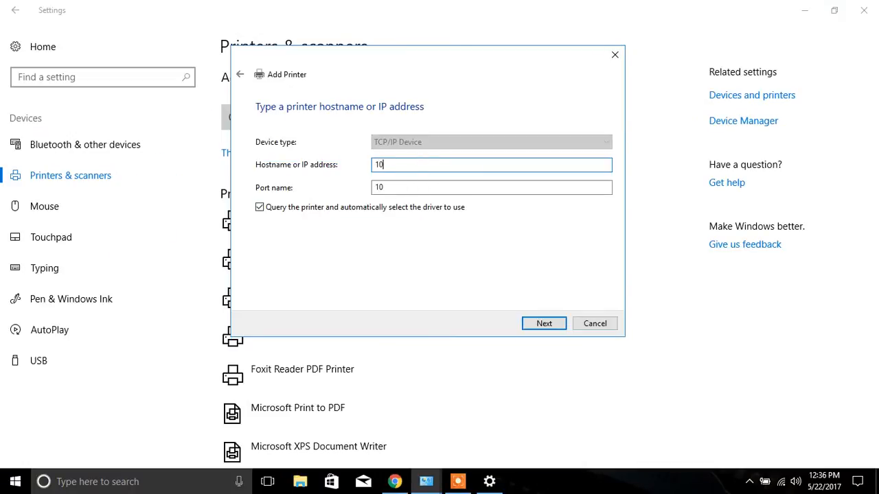
pyautogui.write('.0.0.9')
pyautogui.click(549, 325)
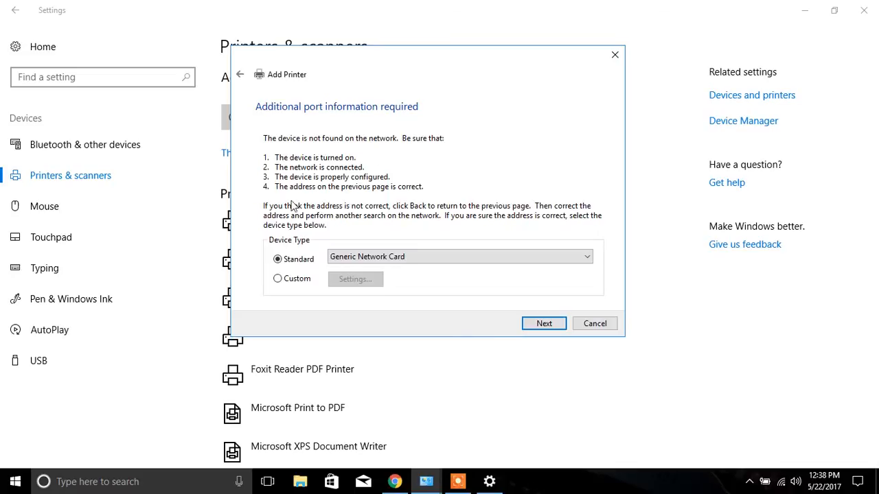
# - Set the port's standard device type to Canon Network Printer and continue to driver selection
pyautogui.click(453, 255)
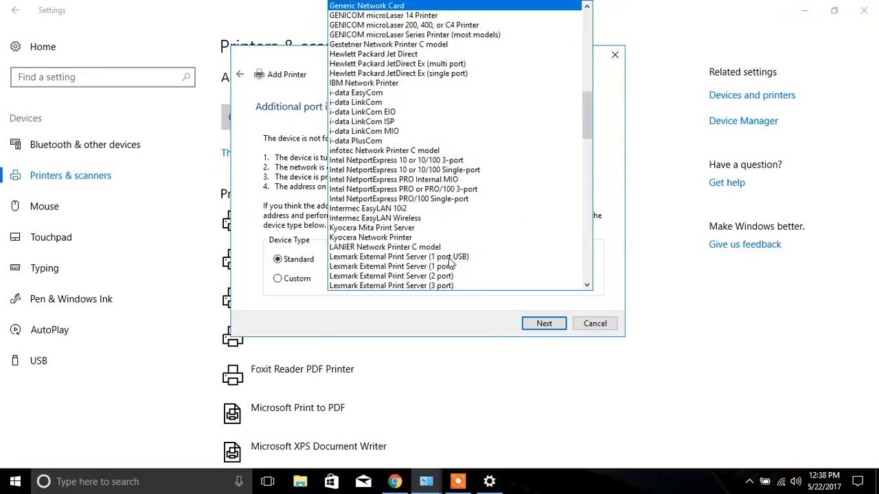
pyautogui.scroll(20, 447, 143)
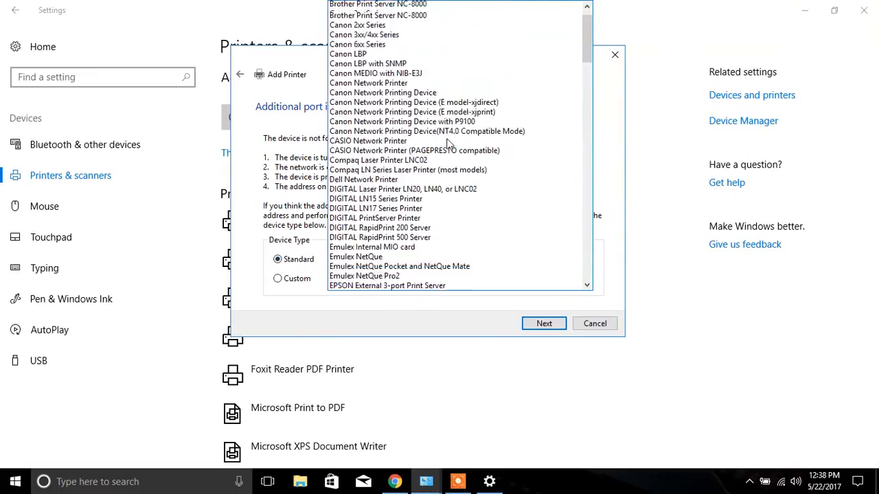
pyautogui.scroll(1, 447, 143)
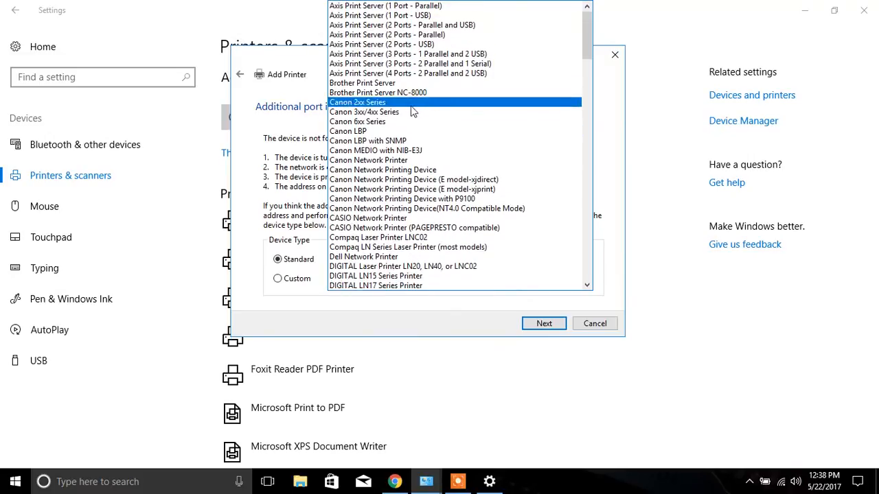
pyautogui.click(371, 163)
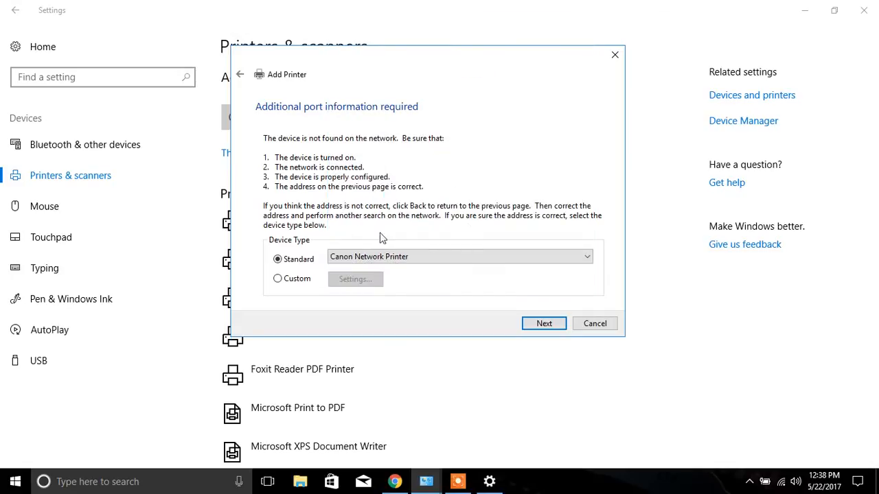
pyautogui.click(544, 323)
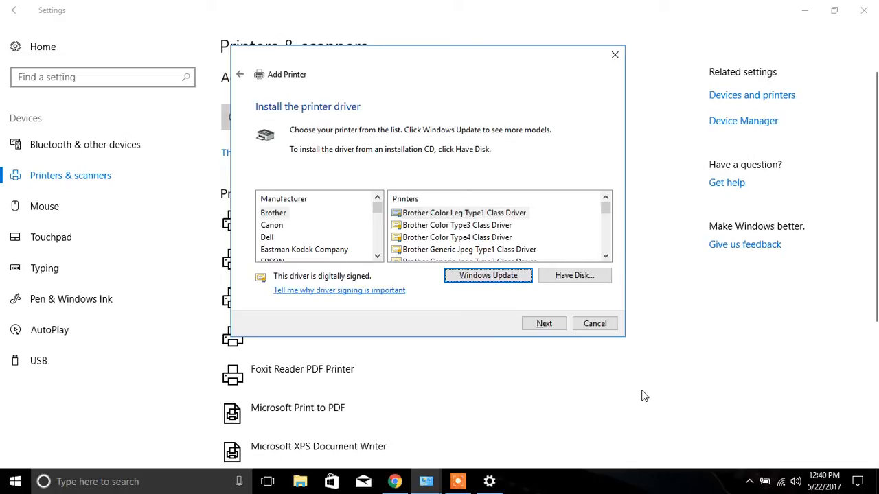
# - Load the Canon MG3500 series Printer driver from disk using MG3500P3.inf and replace the current driver
pyautogui.click(273, 227)
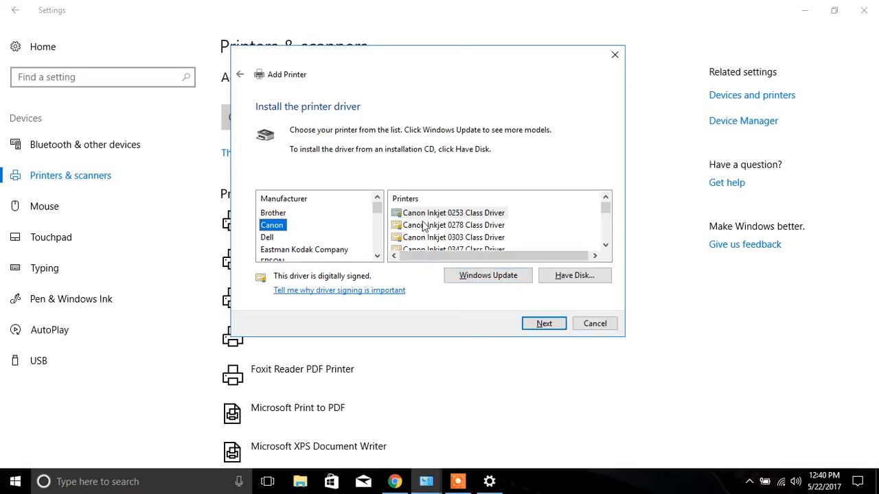
pyautogui.scroll(-2, 471, 219)
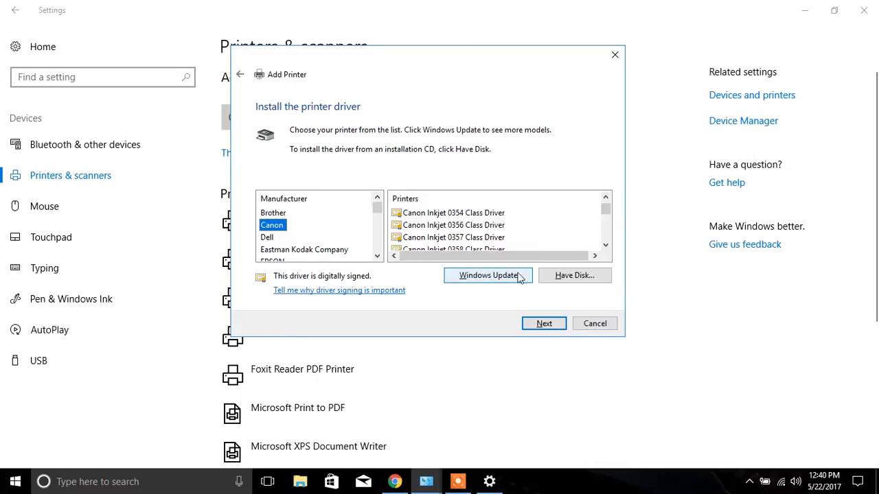
pyautogui.click(587, 276)
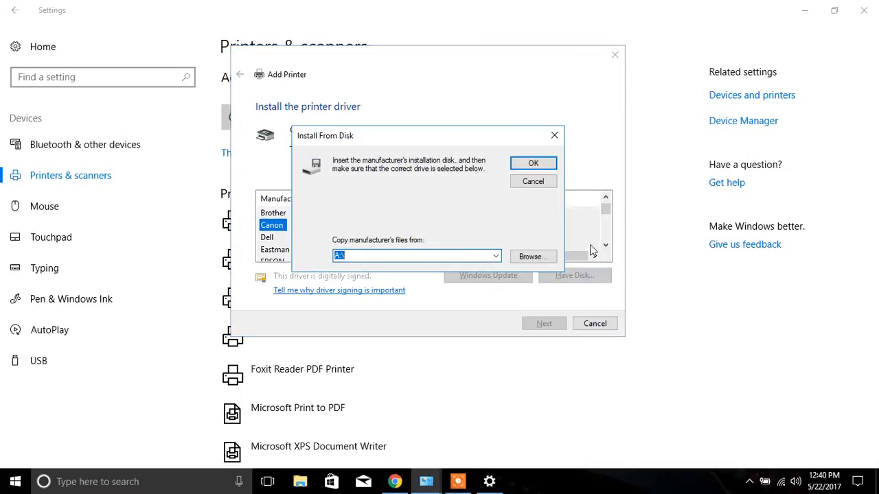
pyautogui.click(534, 256)
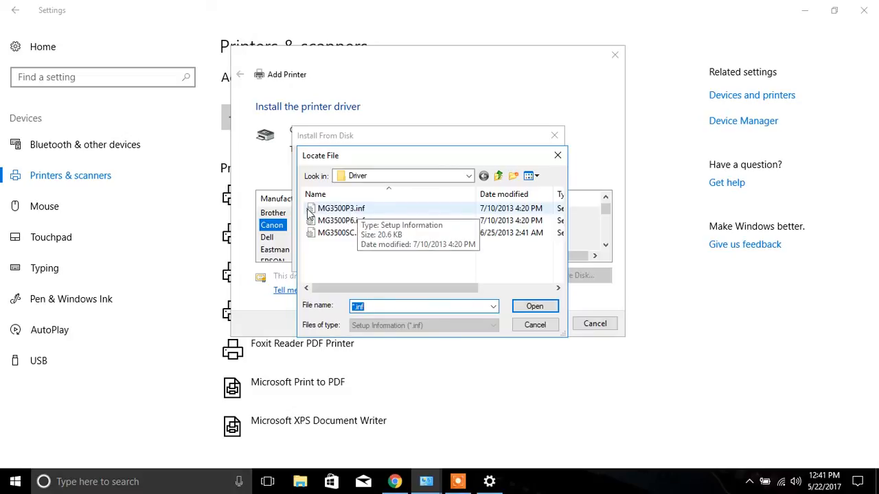
pyautogui.click(350, 212)
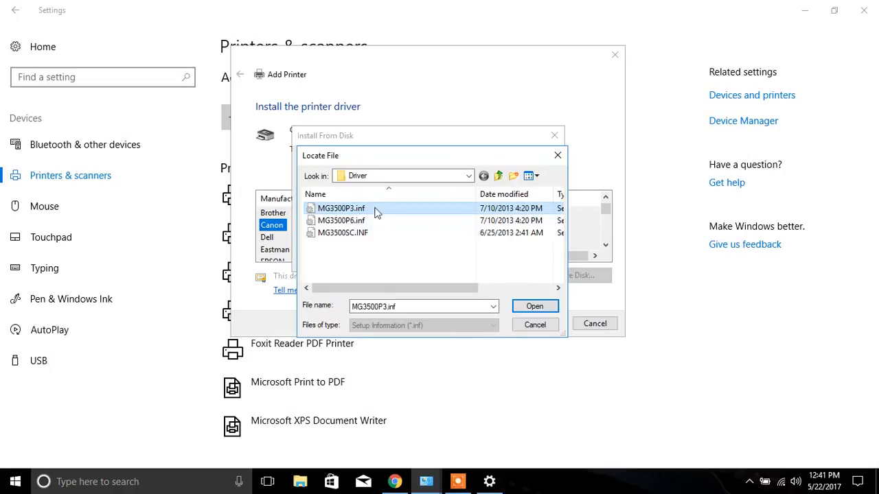
pyautogui.click(535, 307)
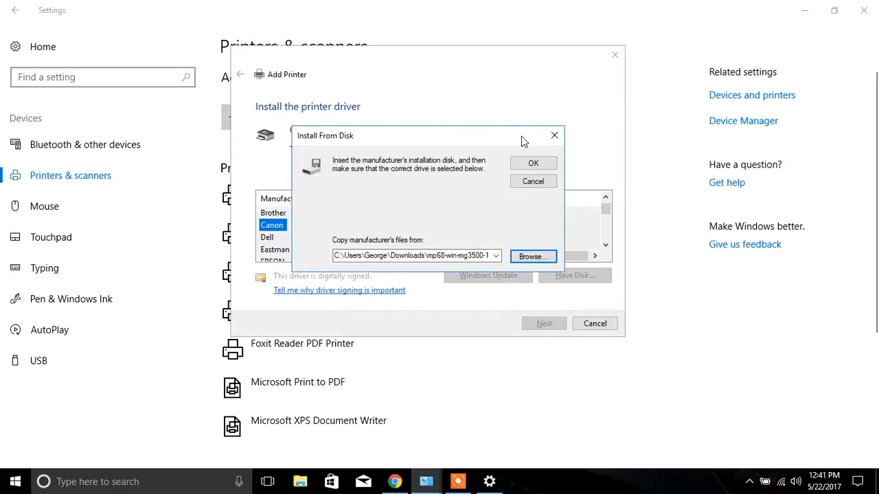
pyautogui.click(534, 165)
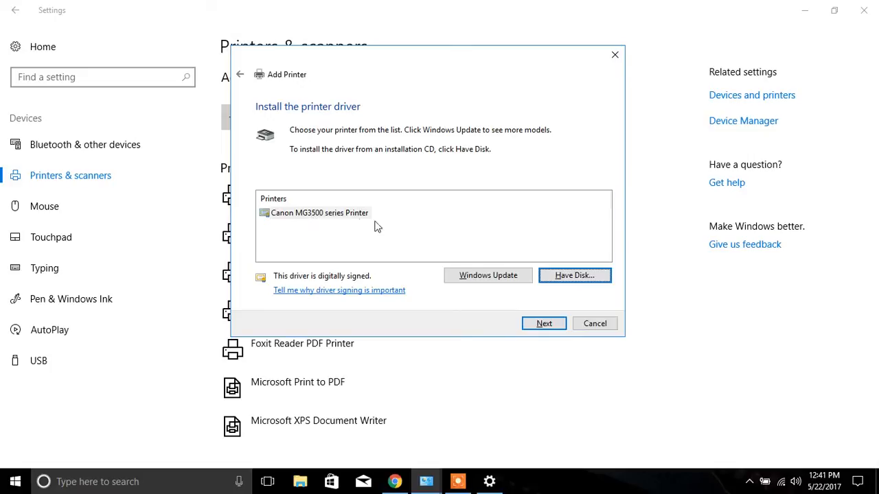
pyautogui.click(544, 324)
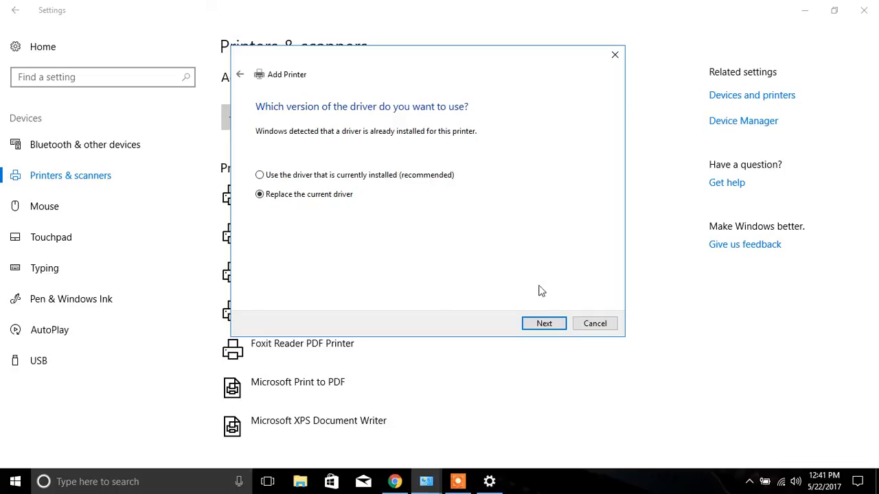
pyautogui.click(543, 323)
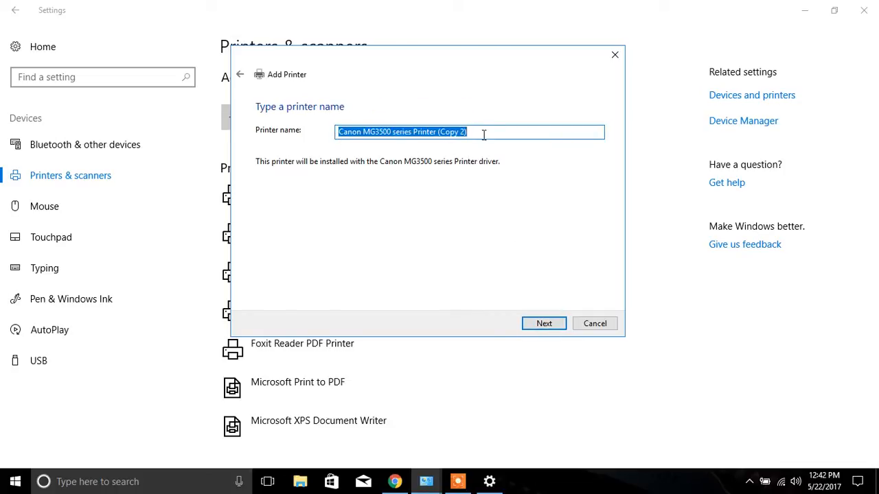
# - Accept the printer name Canon MG3500 series Printer (Copy 2) and choose not to share the printer
pyautogui.click(544, 323)
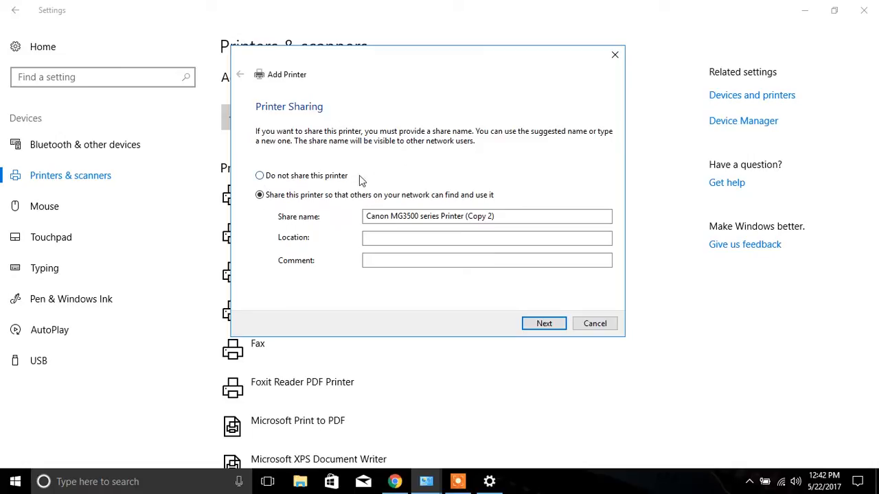
pyautogui.click(260, 177)
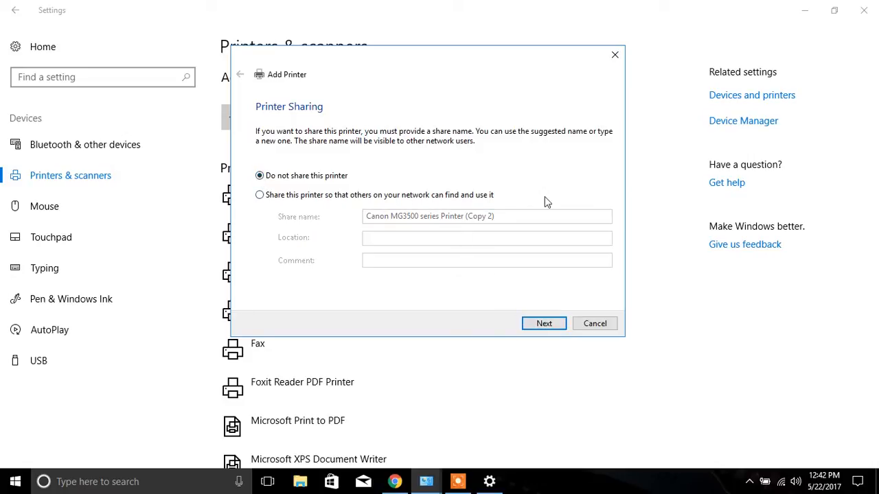
pyautogui.click(547, 325)
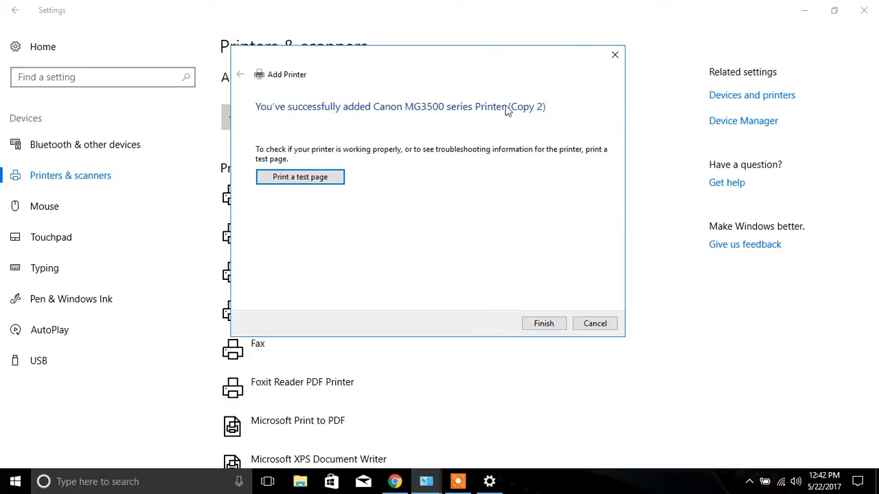
# - Print a test page for the added printer and finish the Add Printer wizard
pyautogui.click(302, 179)
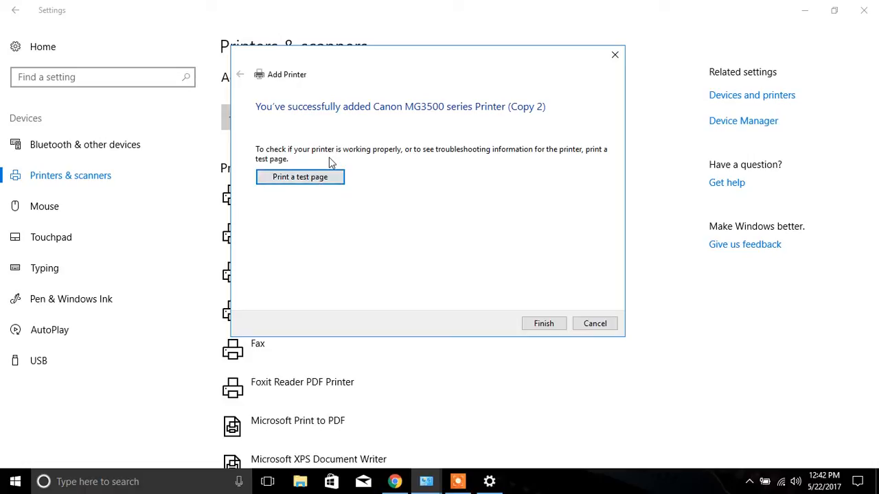
pyautogui.click(299, 180)
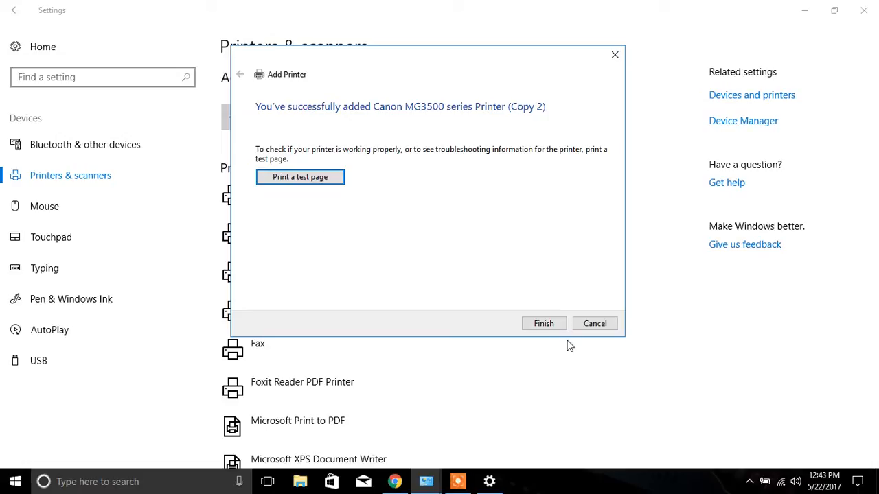
pyautogui.click(544, 324)
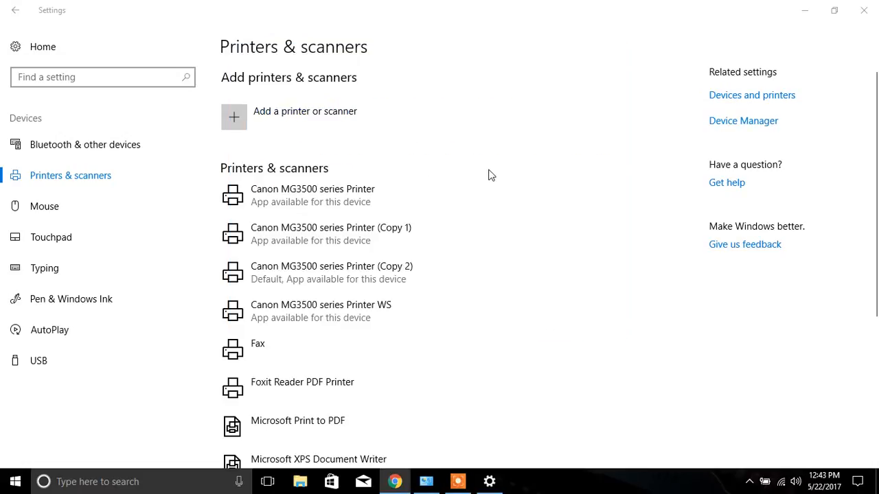
# - Examine the list of installed printers and the option that lets Windows manage the default printer
pyautogui.scroll(-2, 469, 162)
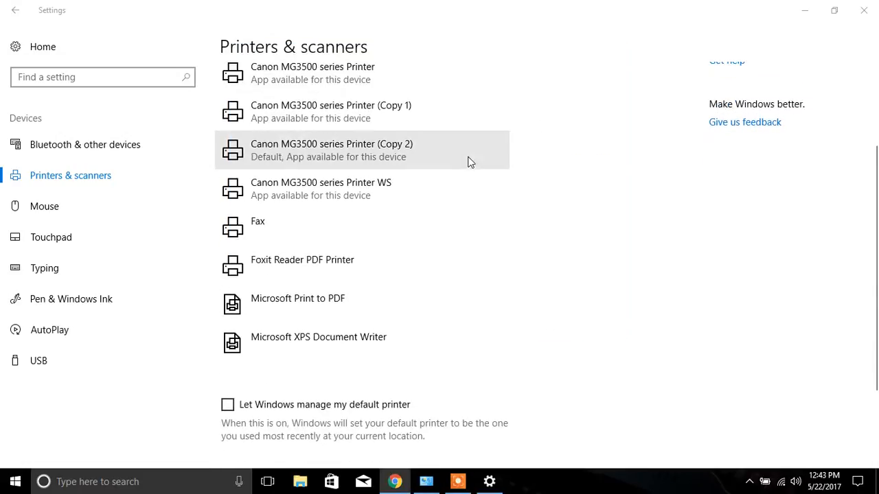
pyautogui.scroll(2, 470, 162)
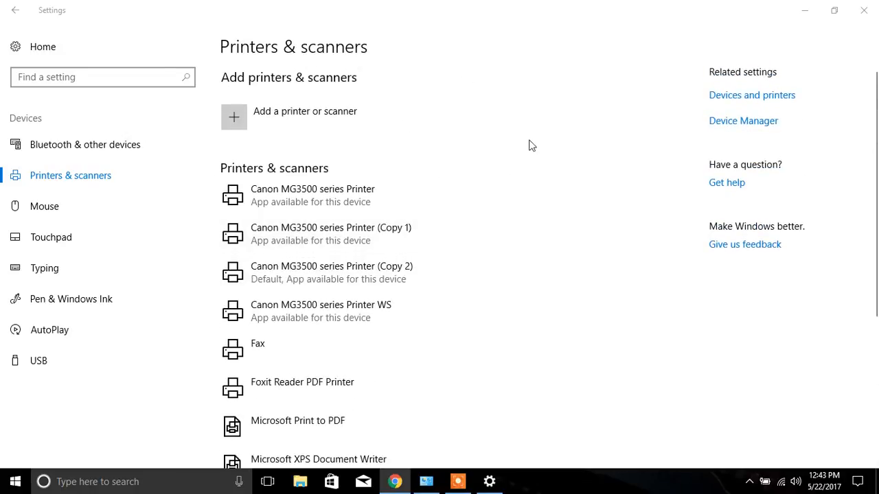
pyautogui.scroll(-2, 518, 118)
pyautogui.scroll(1, 518, 118)
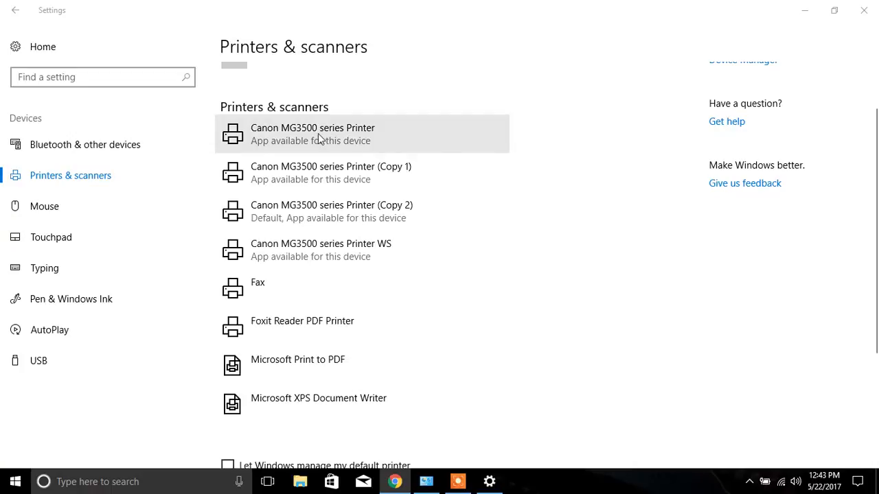
pyautogui.scroll(-3, 553, 160)
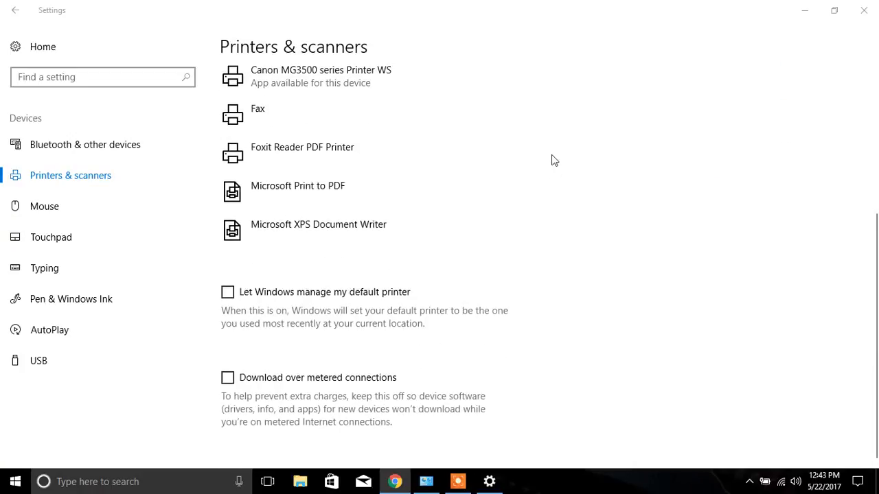
pyautogui.click(228, 293)
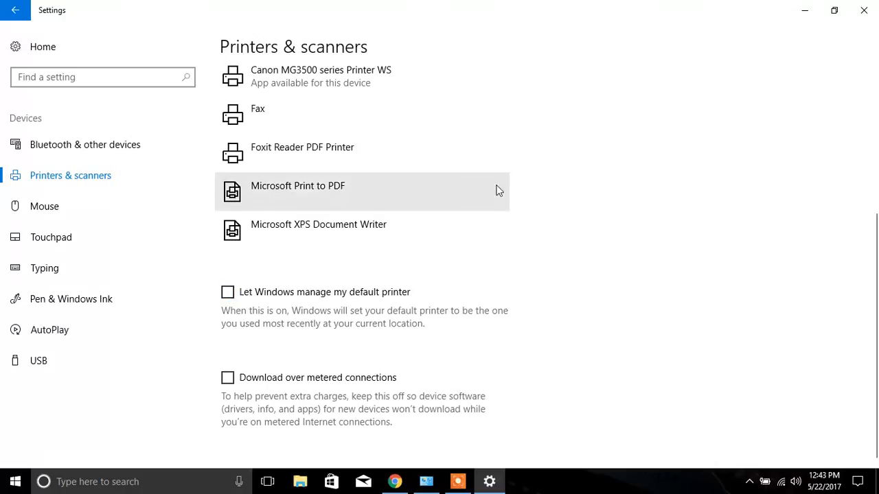
pyautogui.scroll(4, 499, 191)
pyautogui.scroll(-3, 499, 191)
pyautogui.scroll(3, 499, 191)
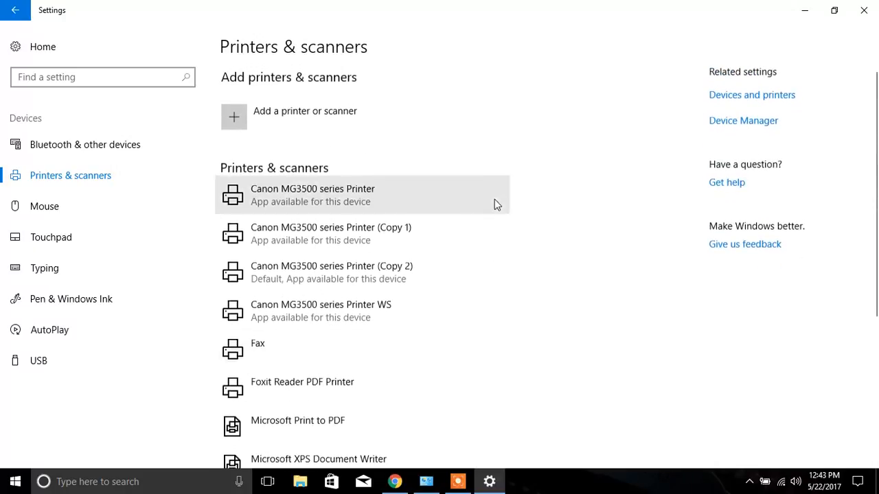
# - View the management options of the original Canon MG3500 series Printer and return to the printers list
pyautogui.click(309, 198)
pyautogui.click(387, 252)
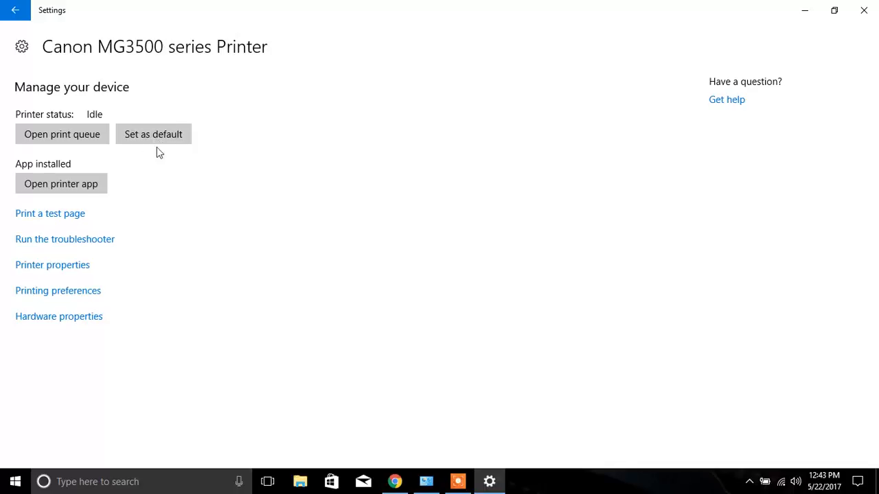
pyautogui.click(16, 9)
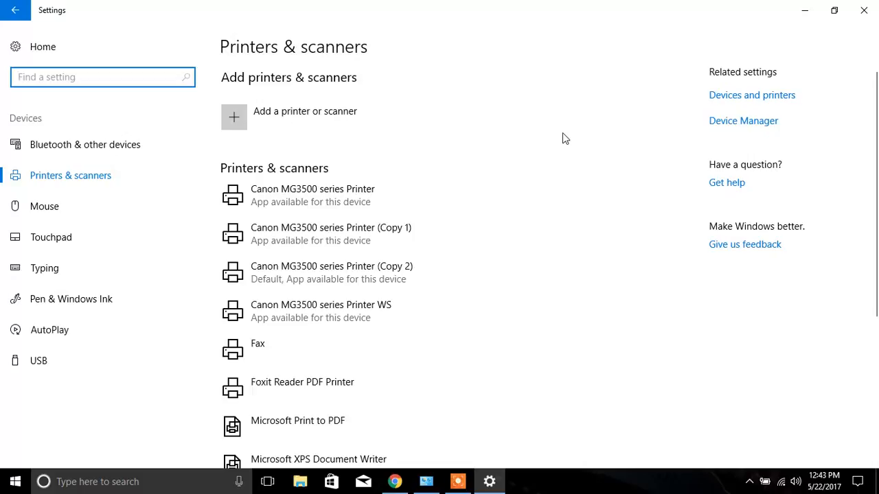